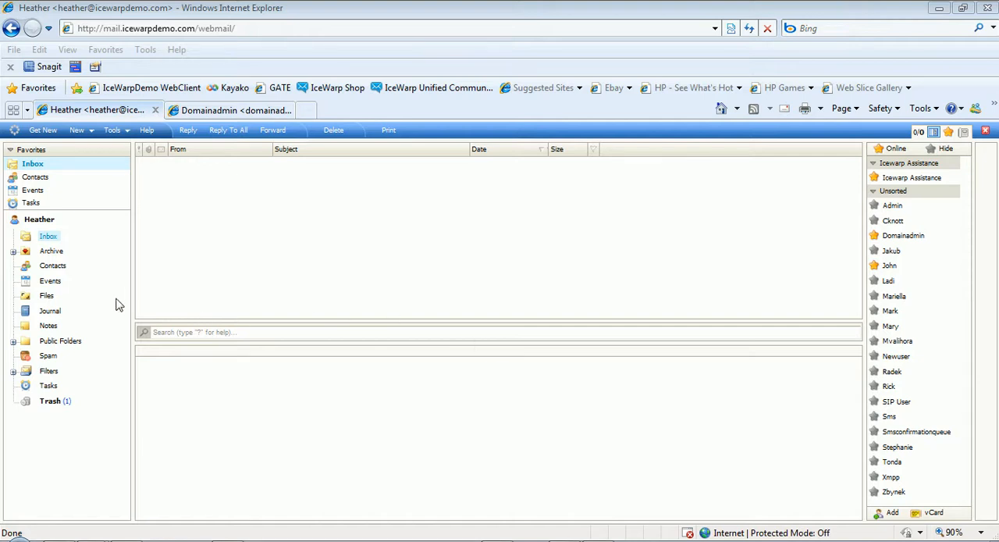
Open the folder access rights of the Events folder and display the permissions of the individual user already listed.
right_click(49, 286)
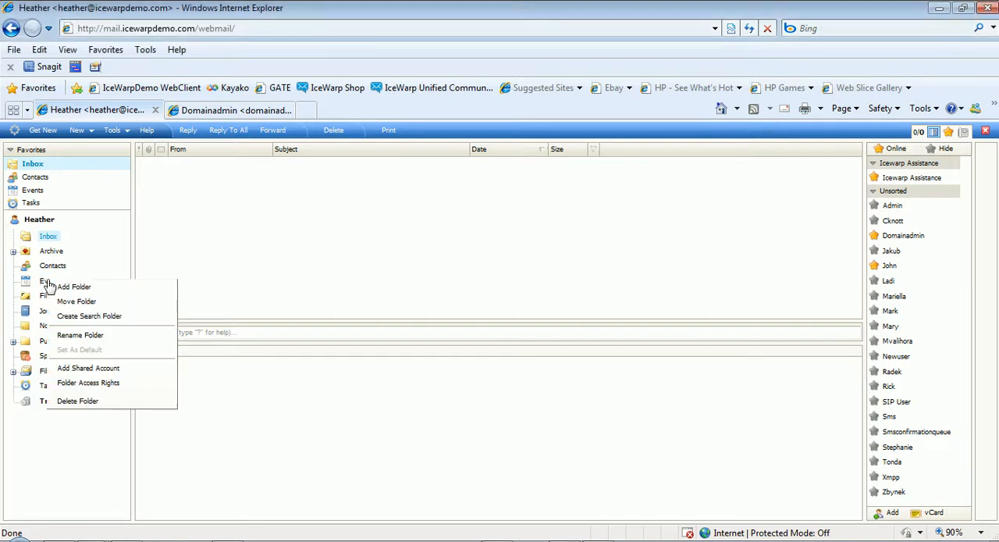
click(93, 383)
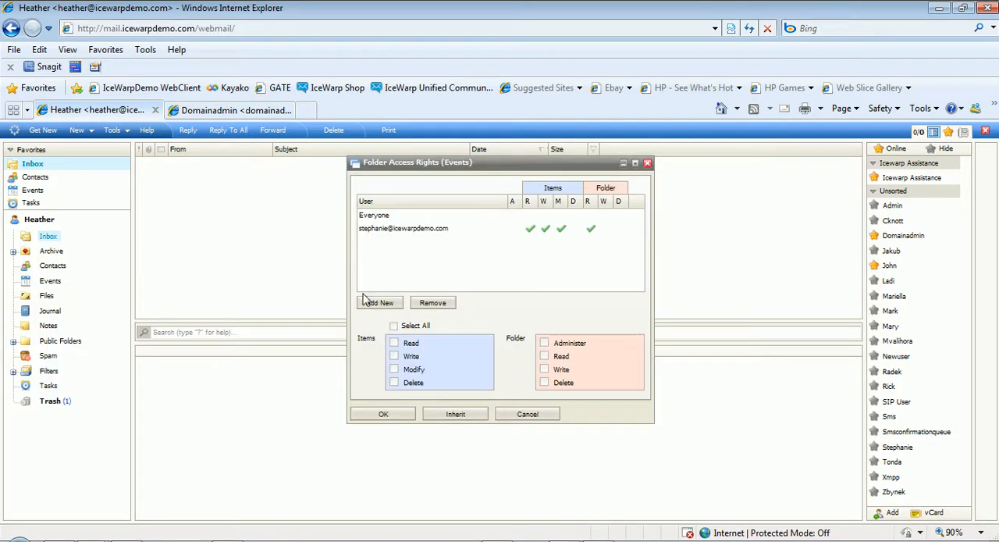
click(414, 234)
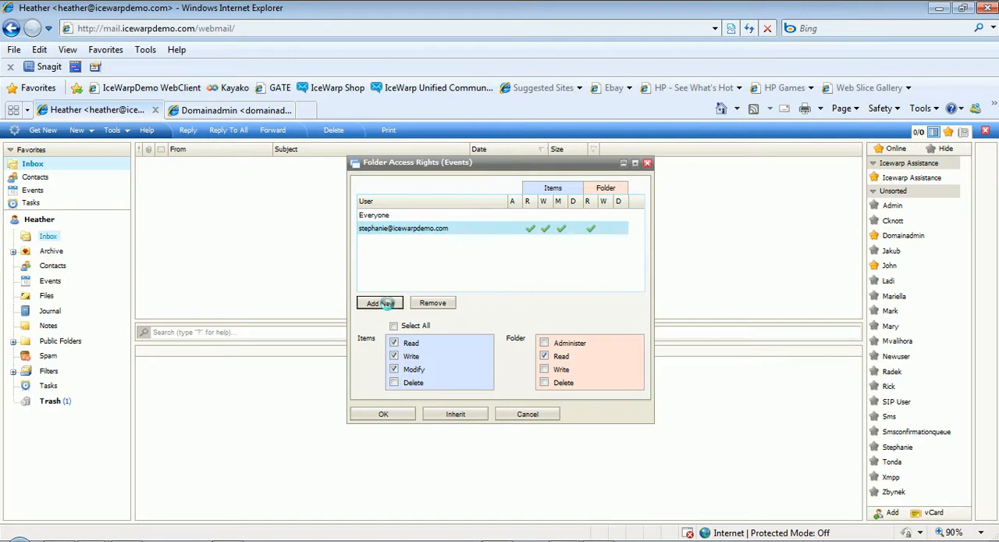
Add Domainadmin from the Contacts folder to the users with access to the Events folder.
click(382, 304)
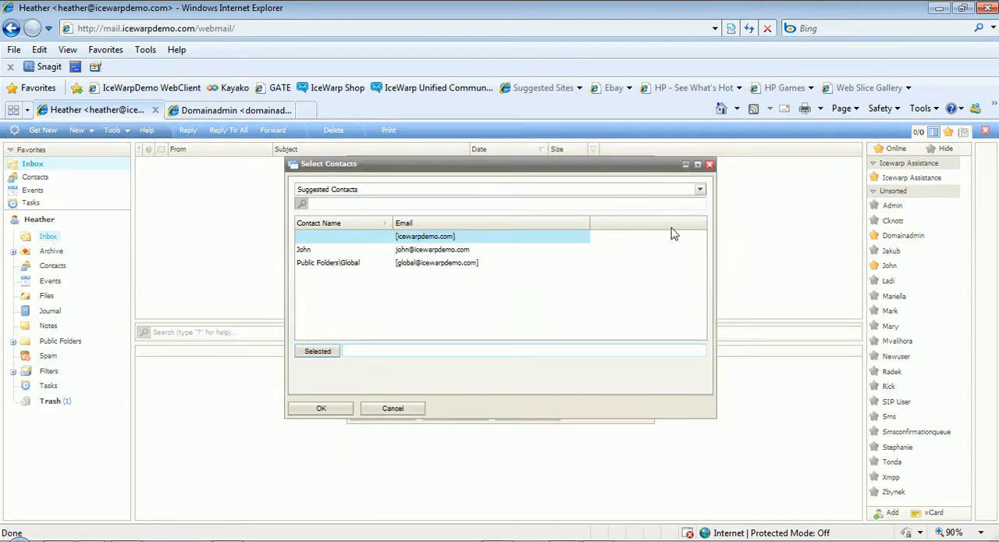
click(699, 191)
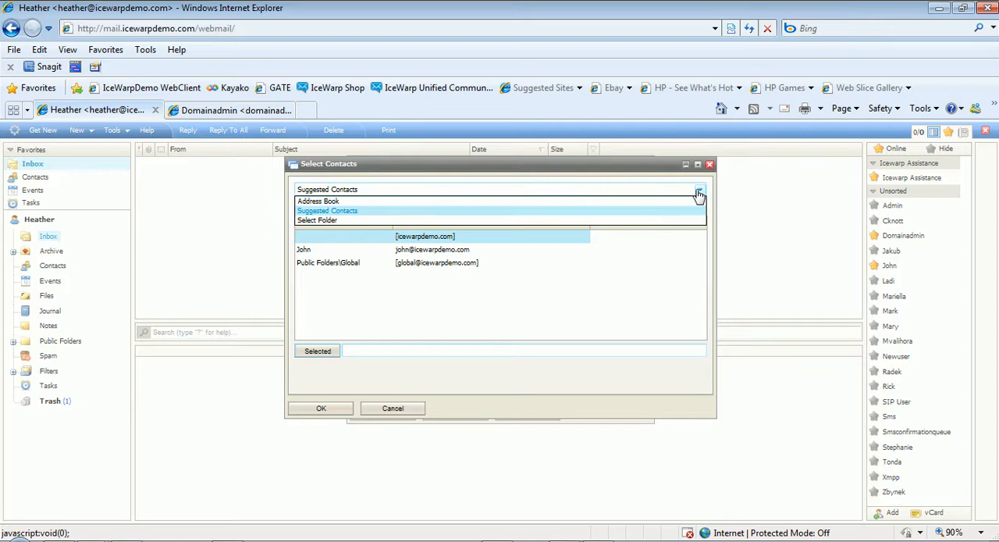
click(645, 224)
click(421, 222)
click(434, 237)
click(481, 254)
click(447, 409)
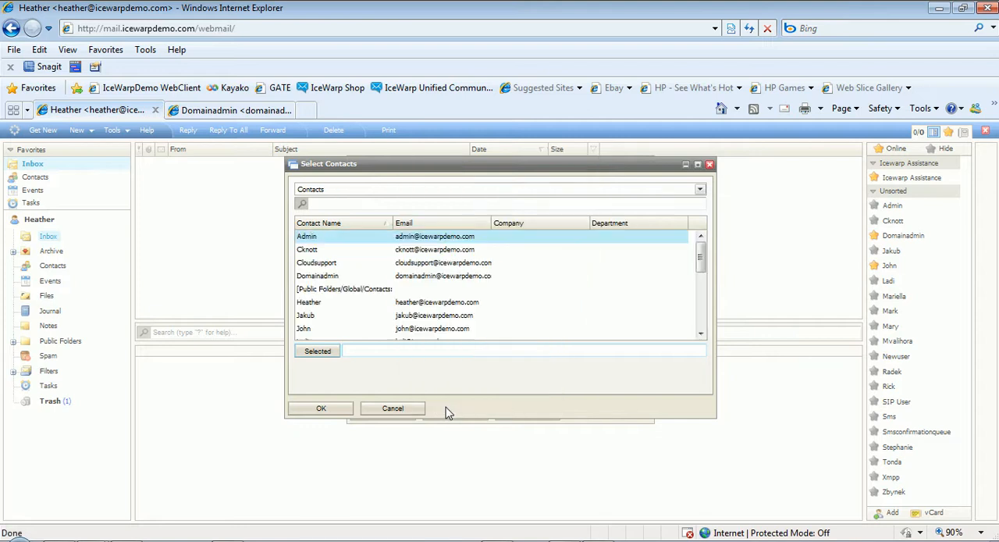
double_click(356, 277)
click(345, 408)
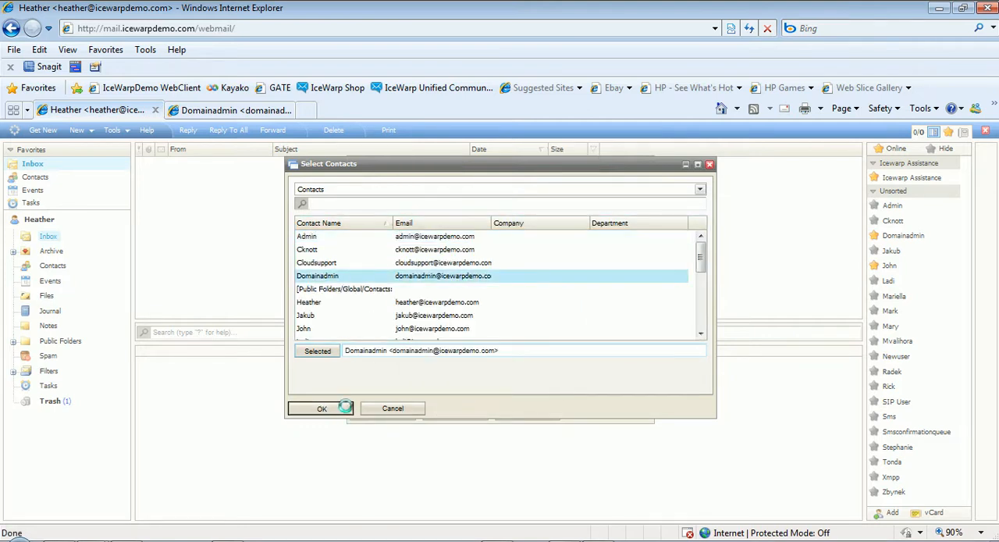
Grant Domainadmin the Write and Modify item permissions on the Events folder and save the access rights.
click(442, 243)
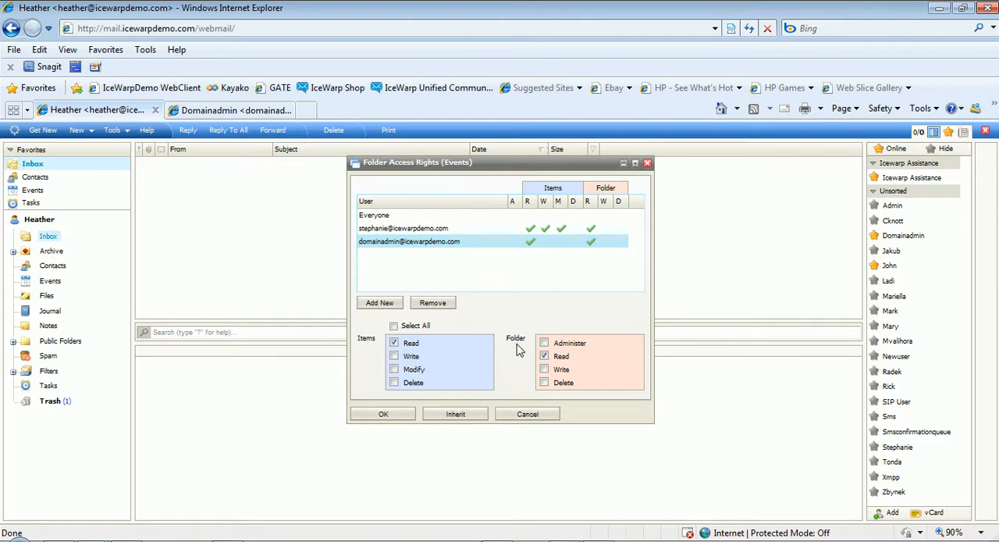
click(394, 357)
click(394, 369)
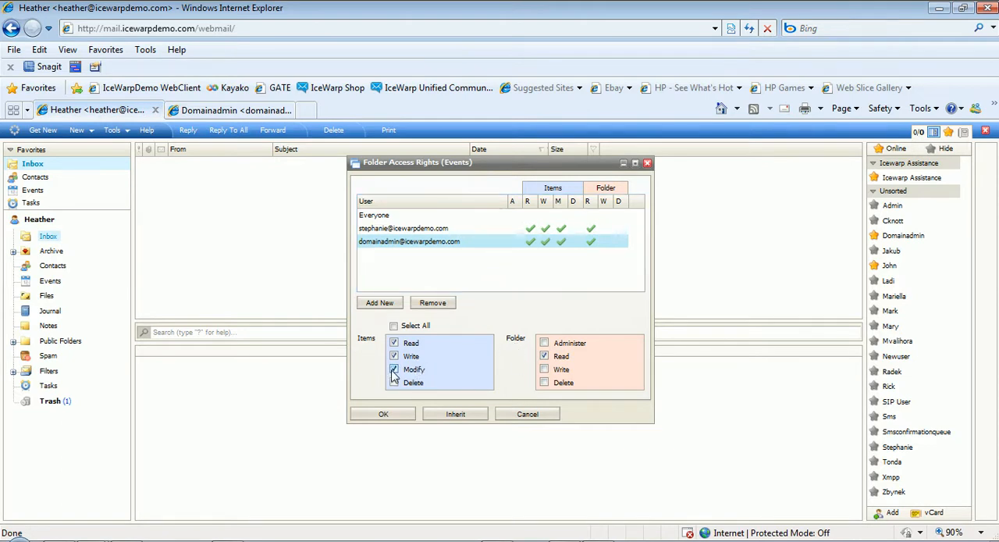
click(389, 414)
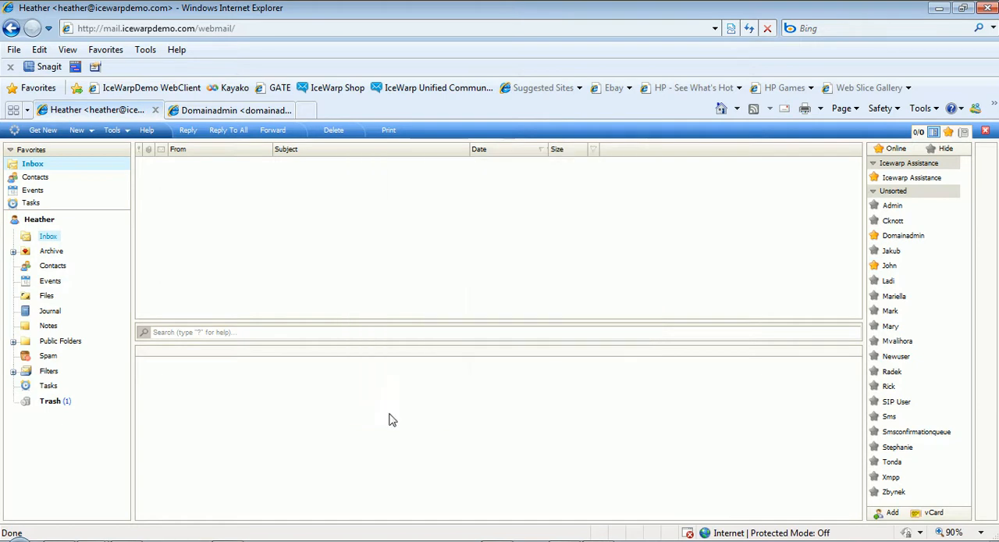
In the Domainadmin mailbox, read the access notification and add the calendar owner from Suggested Contacts as a shared account.
click(246, 111)
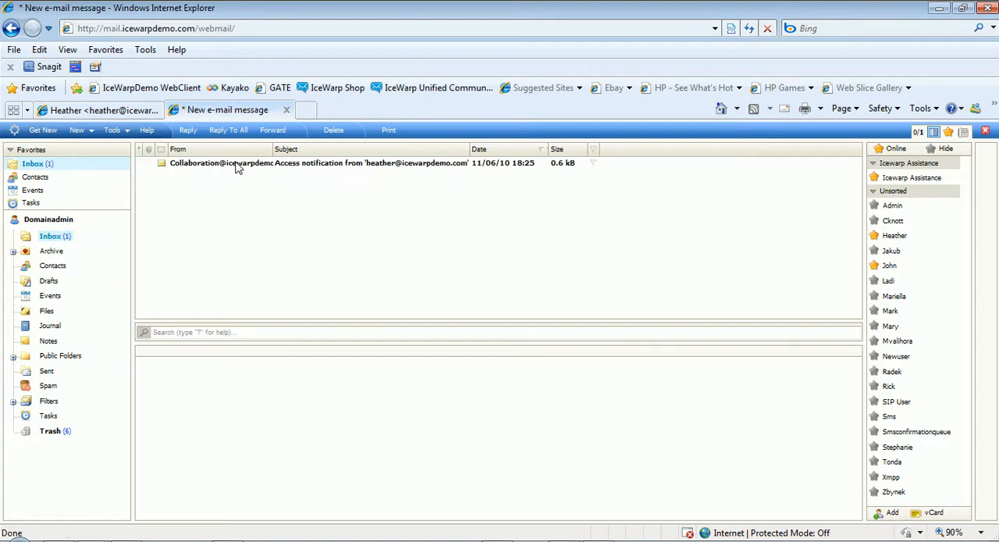
click(238, 163)
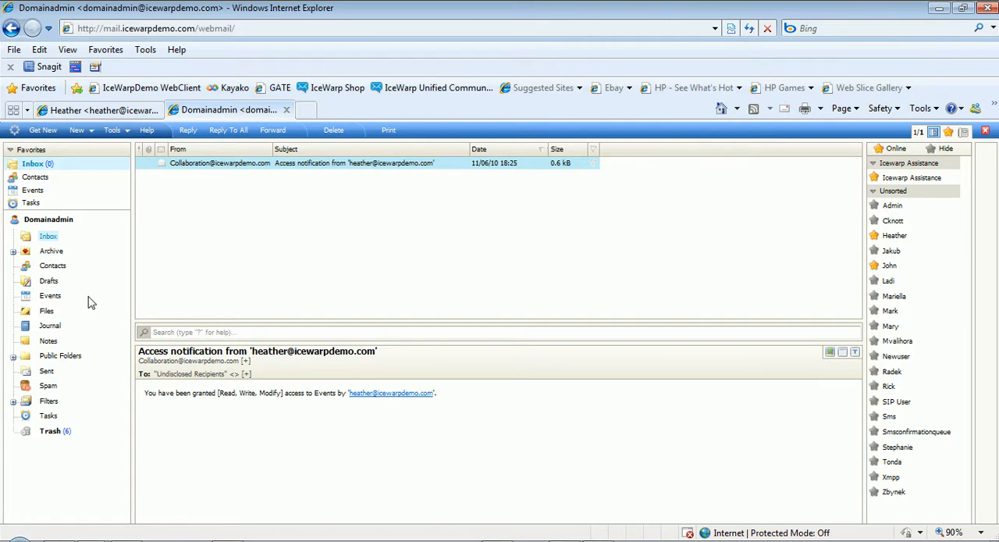
right_click(64, 219)
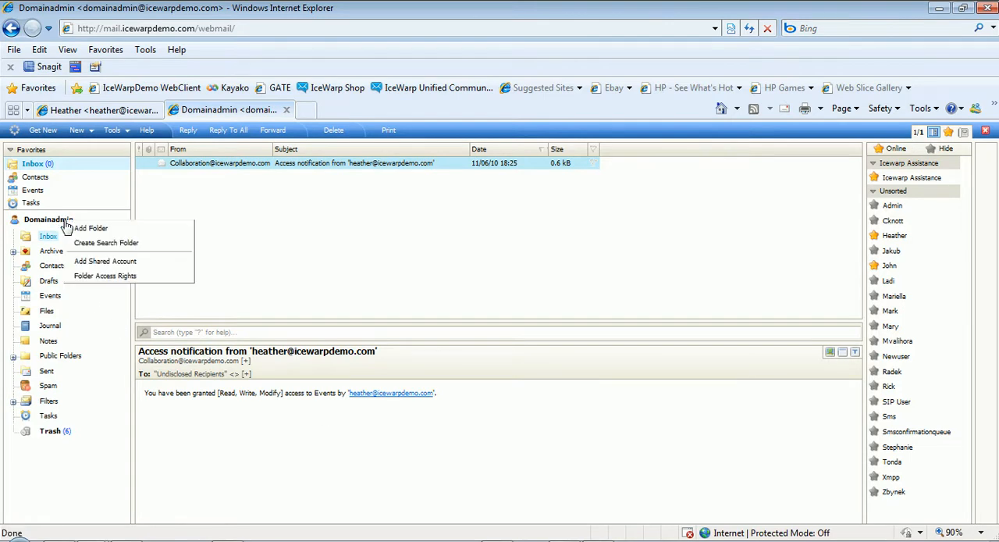
click(94, 264)
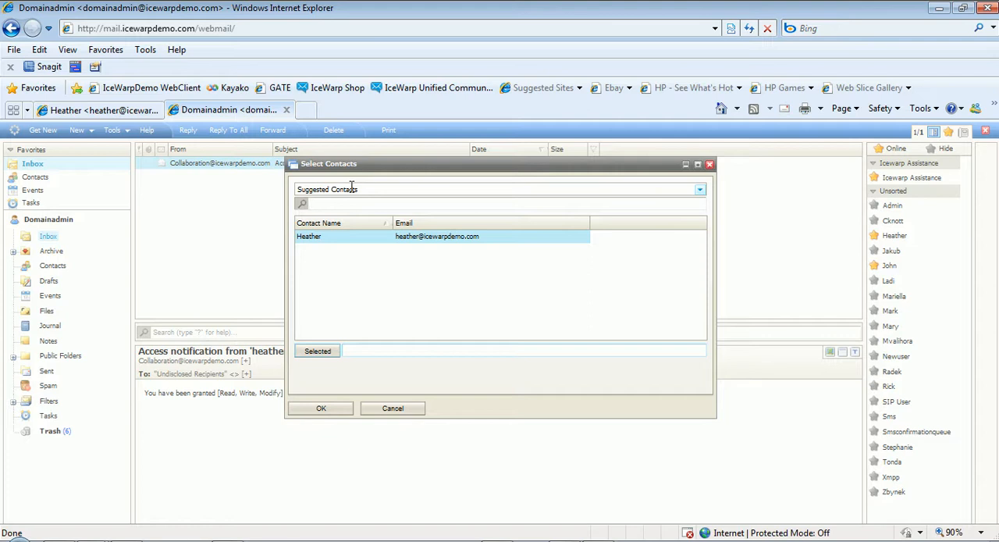
double_click(351, 244)
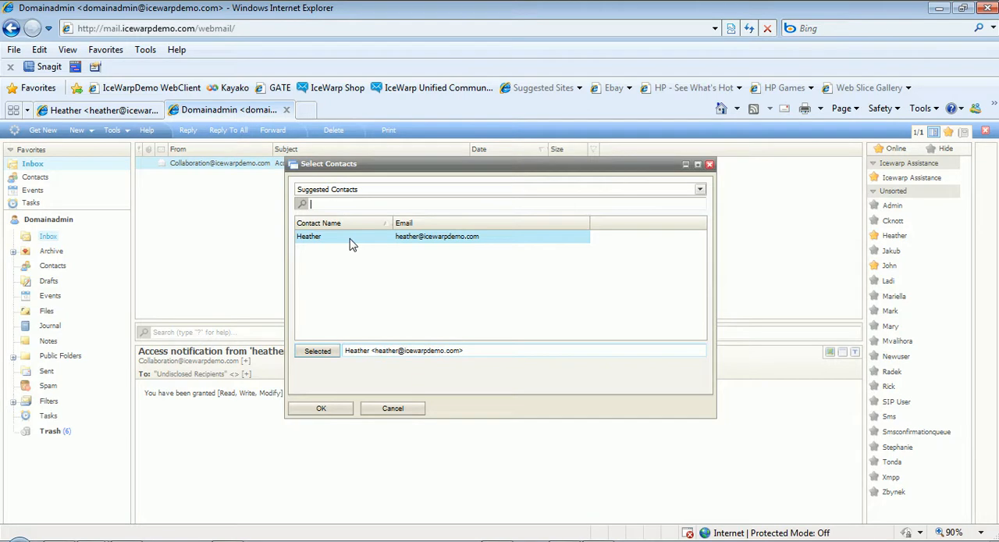
click(326, 408)
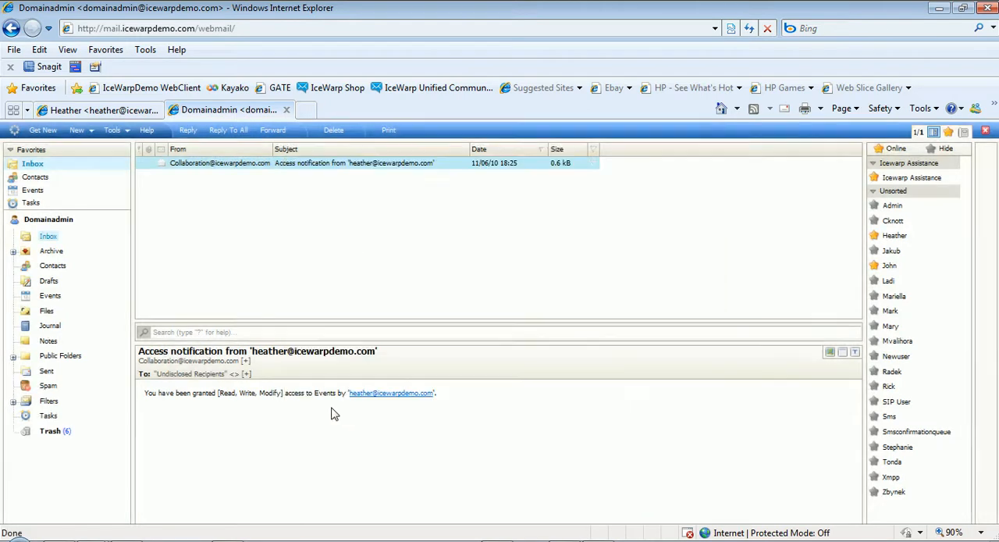
Open the calendar owner's shared Events folder within Personal Shares under Public Folders.
click(12, 357)
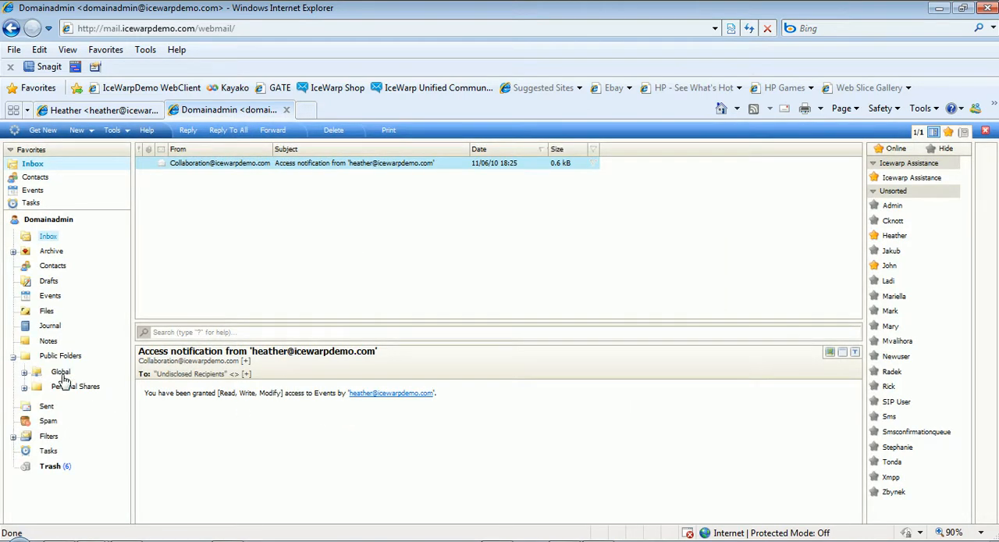
click(25, 387)
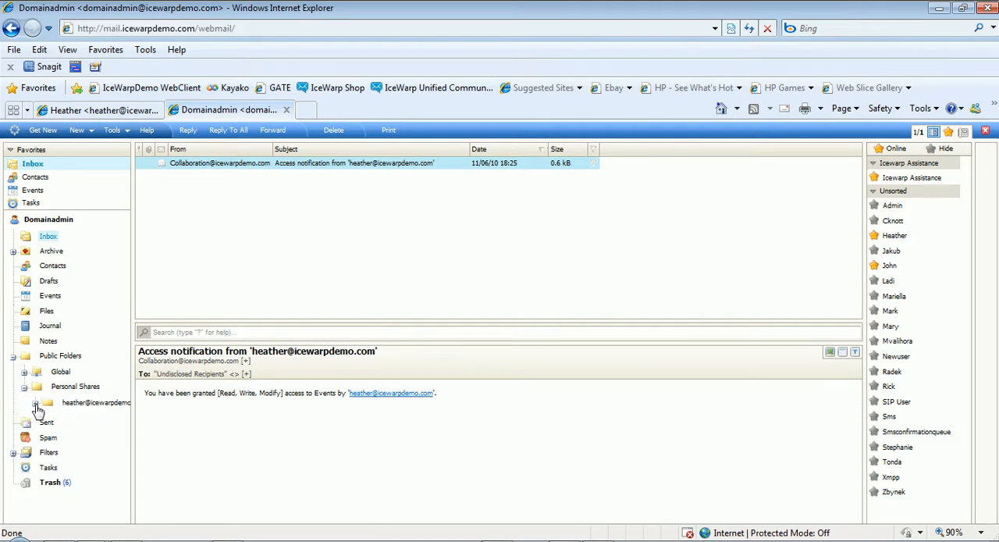
click(34, 403)
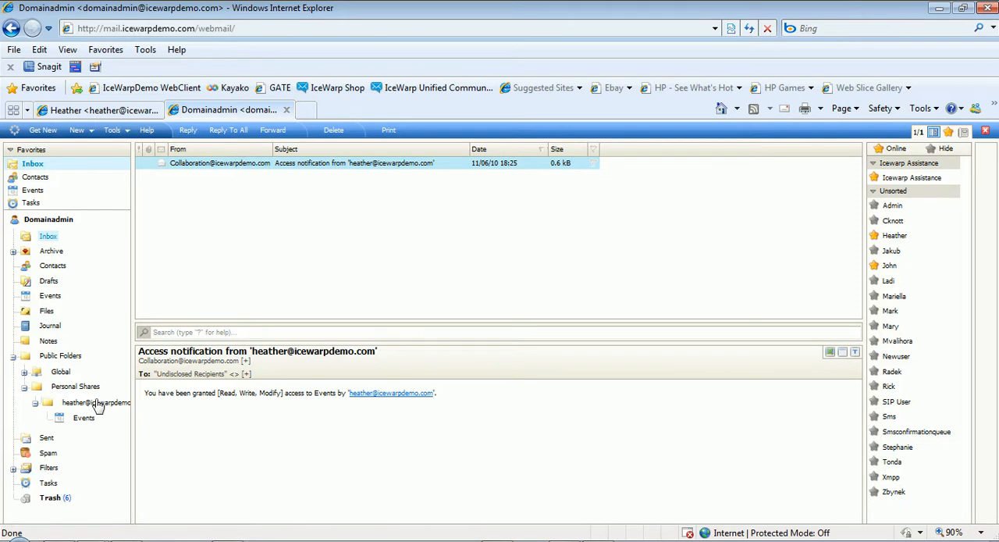
click(83, 420)
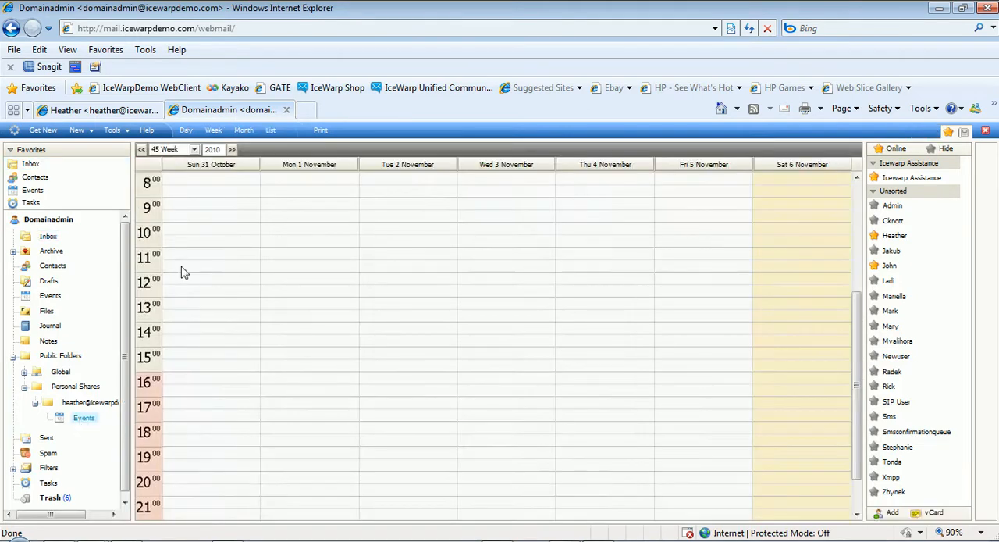
Switch the shared calendar to the month view and show November 2010.
click(194, 149)
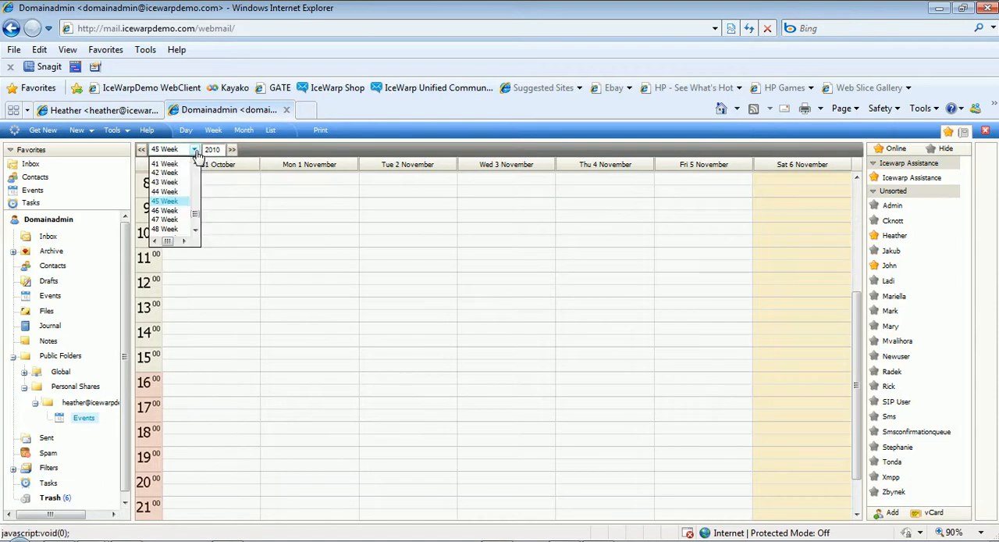
click(244, 129)
click(194, 149)
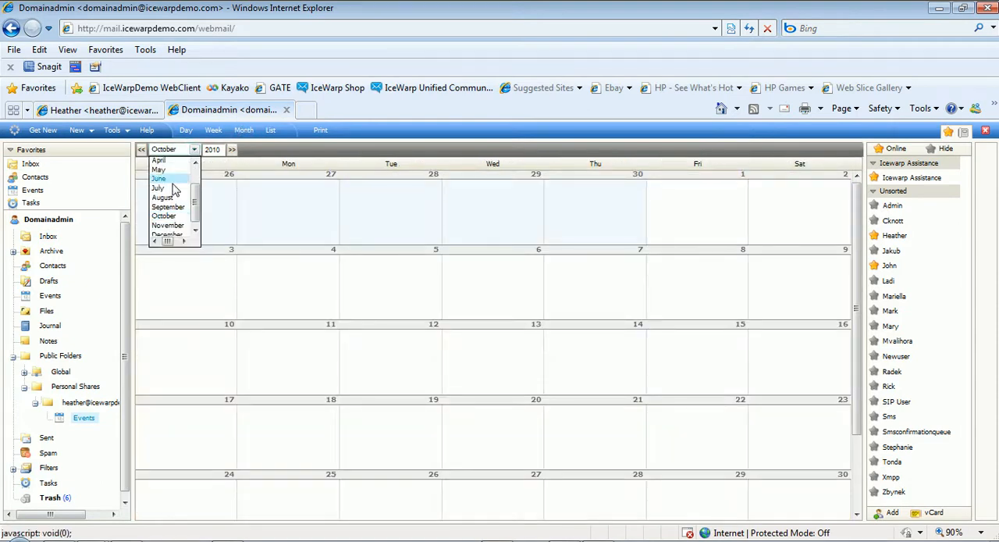
click(164, 230)
click(194, 151)
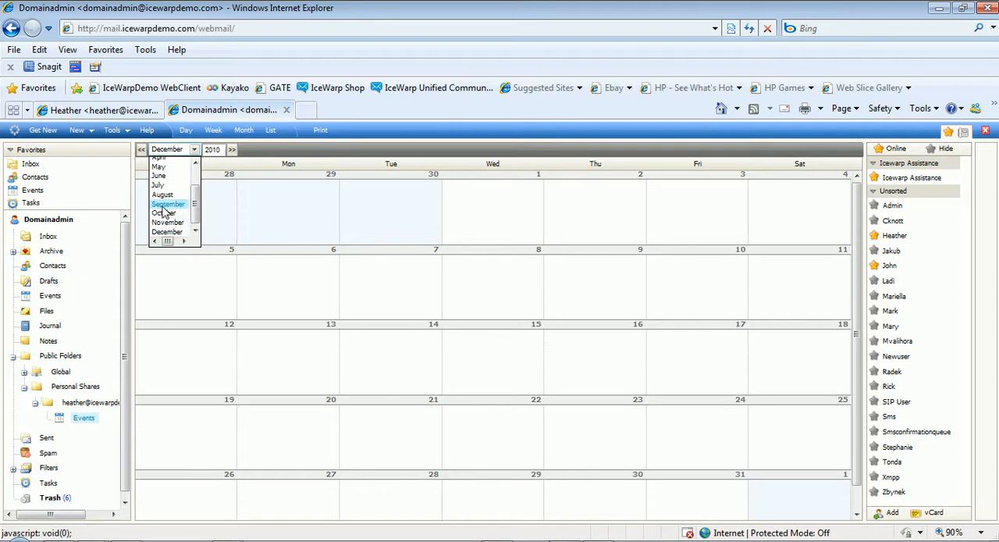
click(166, 228)
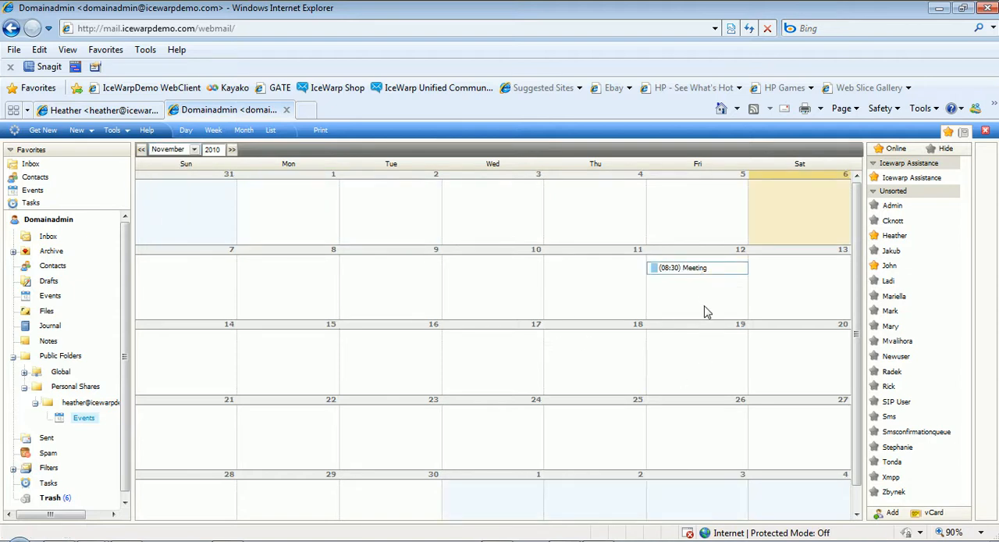
Create an event on November 11 titled "sales meeting" with the label Important.
click(584, 284)
click(590, 286)
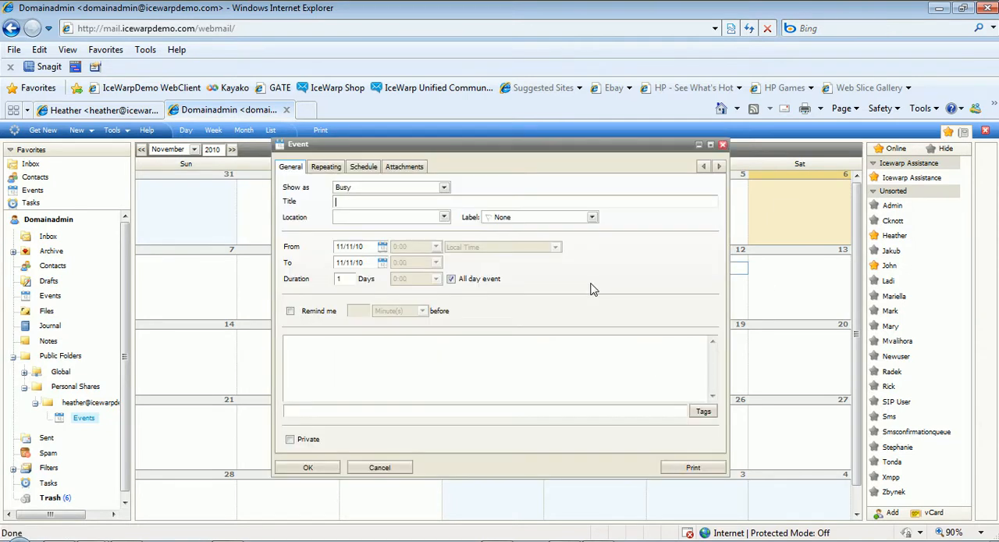
text(sales meeting)
click(592, 217)
click(547, 238)
Turn off the all-day setting for the sales meeting, set its start time to 9:30, and save the event.
click(451, 278)
click(436, 246)
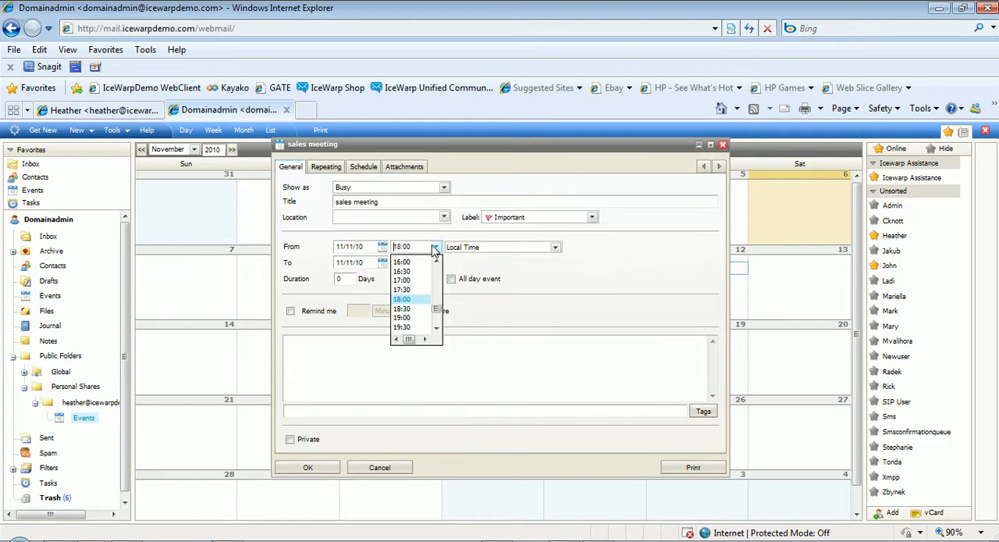
drag(438, 310, 439, 290)
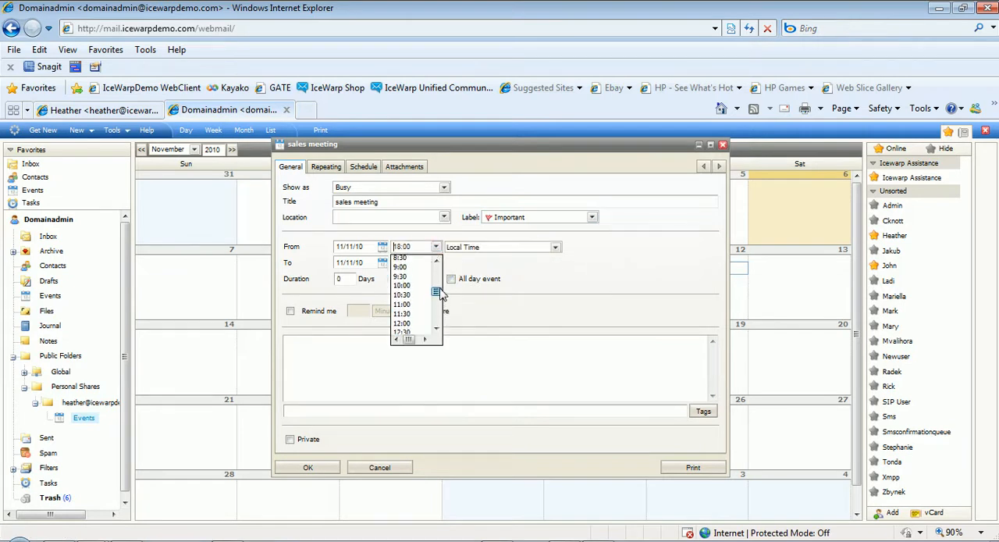
click(419, 278)
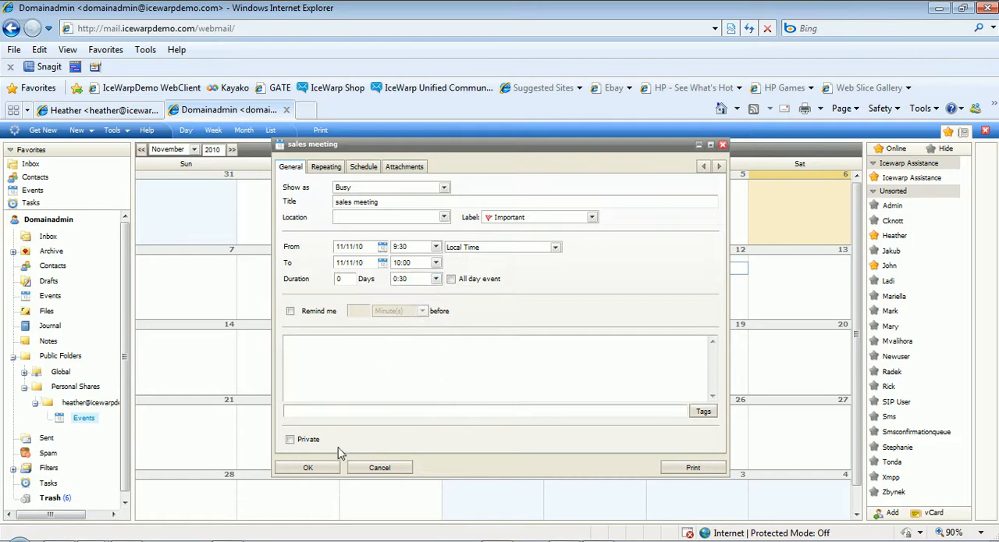
click(308, 467)
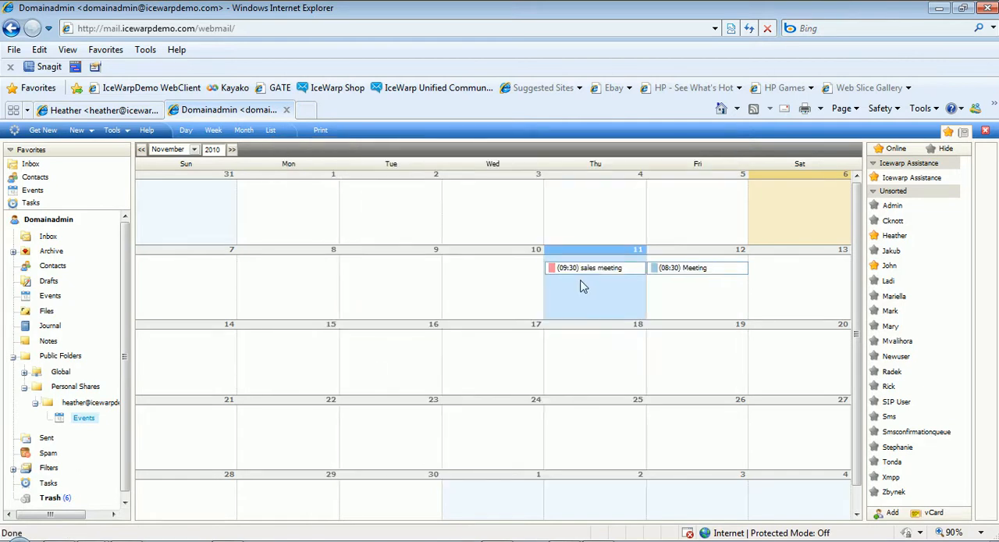
Return to the calendar owner's mailbox and view the sales meeting's details in the Events calendar.
click(120, 111)
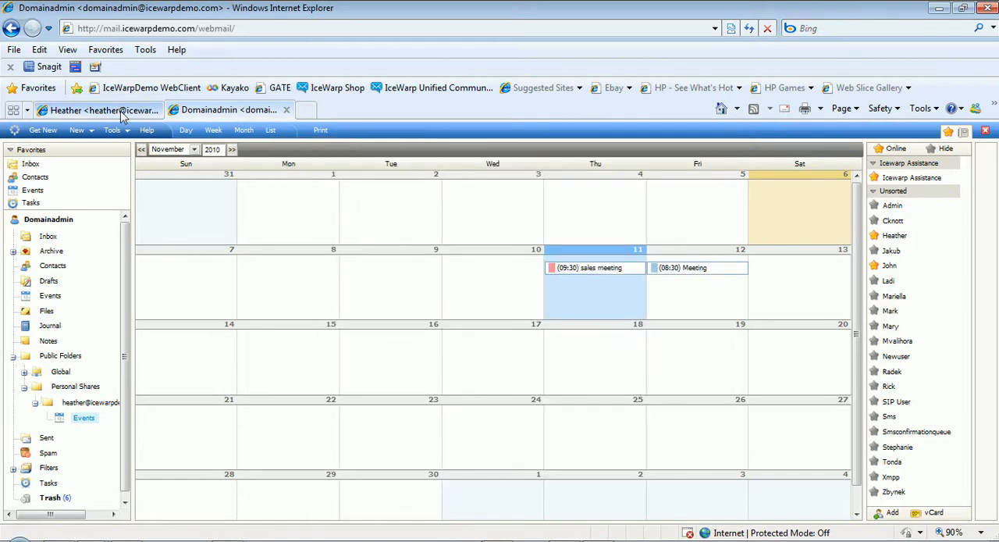
click(113, 129)
click(60, 282)
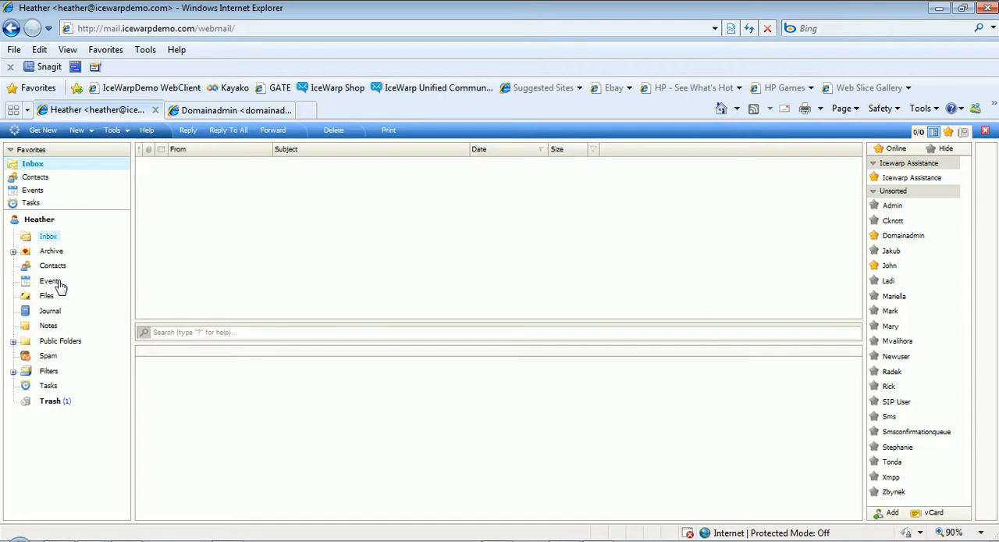
double_click(574, 271)
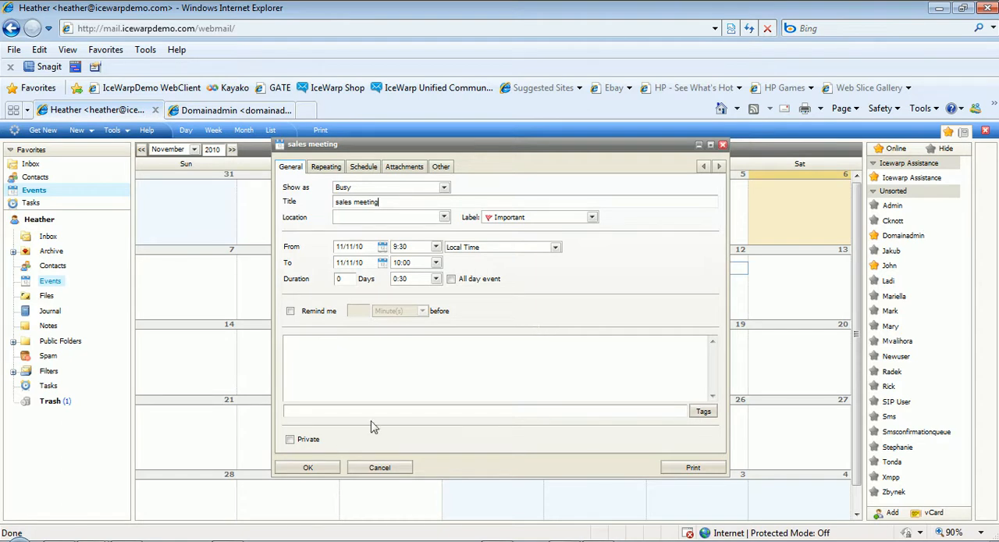
click(308, 467)
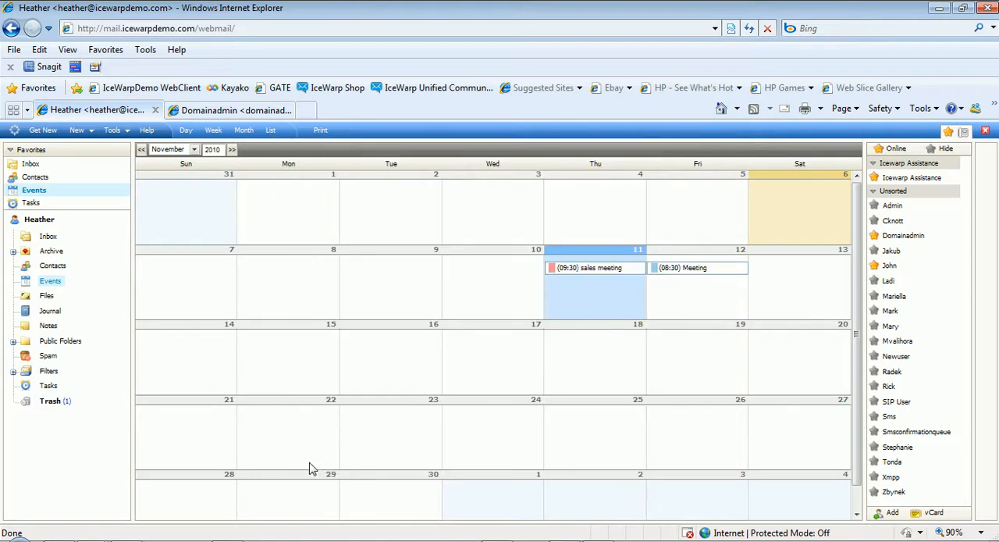
Open the Inbox in the calendar owner's mailbox.
click(47, 236)
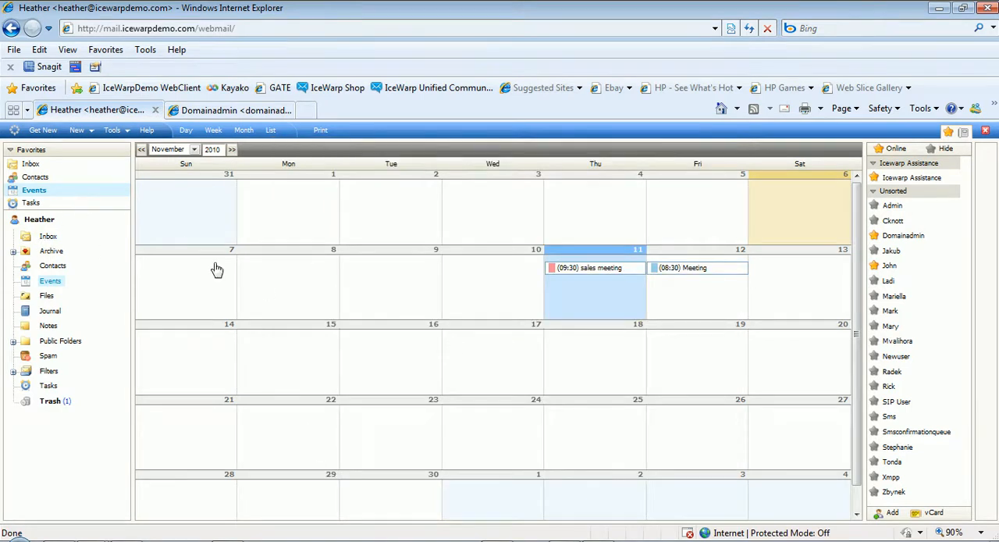